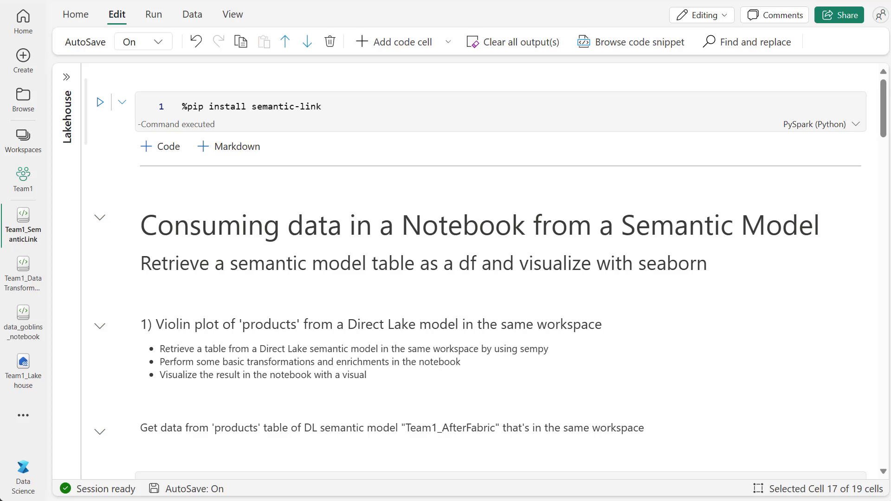
mouse_move(134, 91)
left_mouse_down()
mouse_move(138, 129)
mouse_move(757, 140)
mouse_move(867, 135)
mouse_move(872, 109)
mouse_move(863, 96)
mouse_move(820, 86)
mouse_move(161, 85)
left_mouse_up()
mouse_move(784, 134)
left_mouse_down()
mouse_move(798, 103)
mouse_move(805, 151)
mouse_move(854, 127)
mouse_move(789, 148)
left_mouse_up()
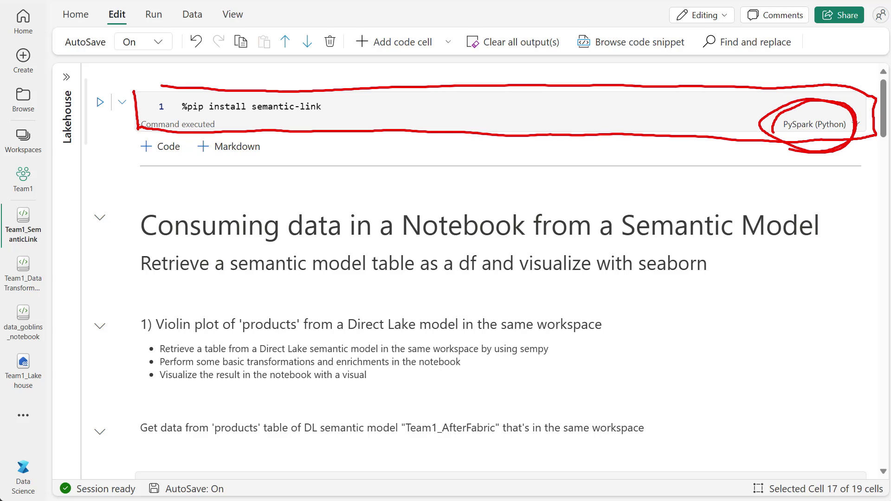
mouse_move(103, 116)
left_mouse_down()
mouse_move(93, 92)
mouse_move(107, 117)
left_mouse_up()
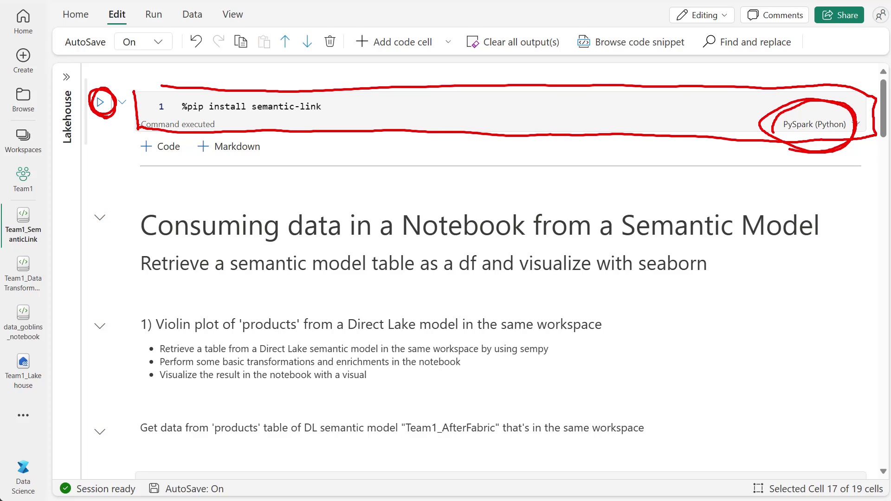
mouse_move(129, 130)
left_mouse_down()
mouse_move(123, 136)
mouse_move(138, 158)
mouse_move(126, 148)
left_mouse_up()
left_click_drag(129, 301, 127, 214)
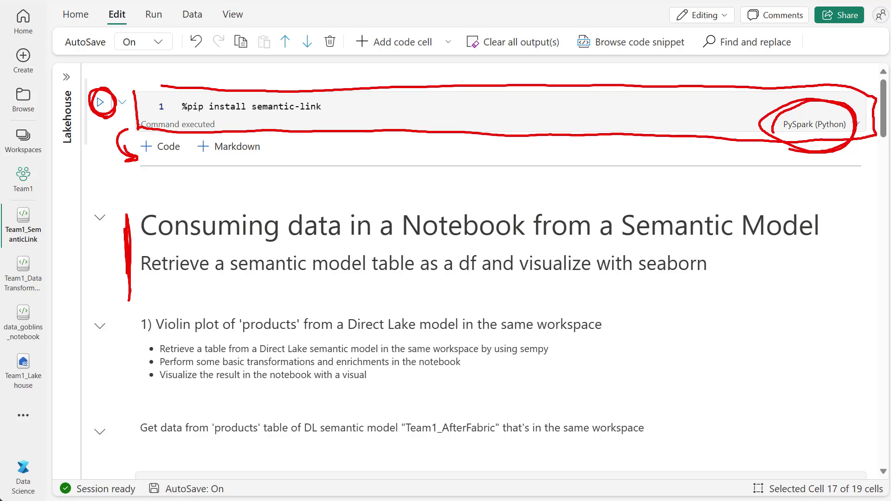
key("Escape")
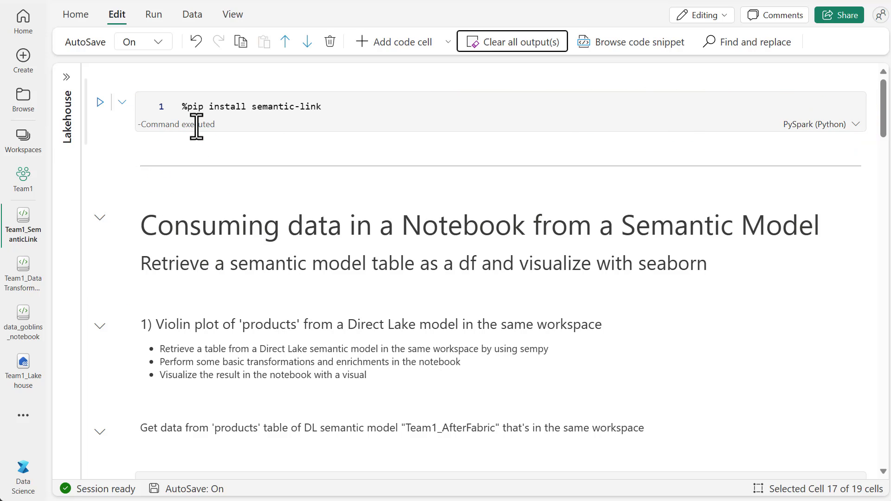
Run the first notebook cell to install the semantic-link package with pip.
left_click(198, 107)
left_click(99, 102)
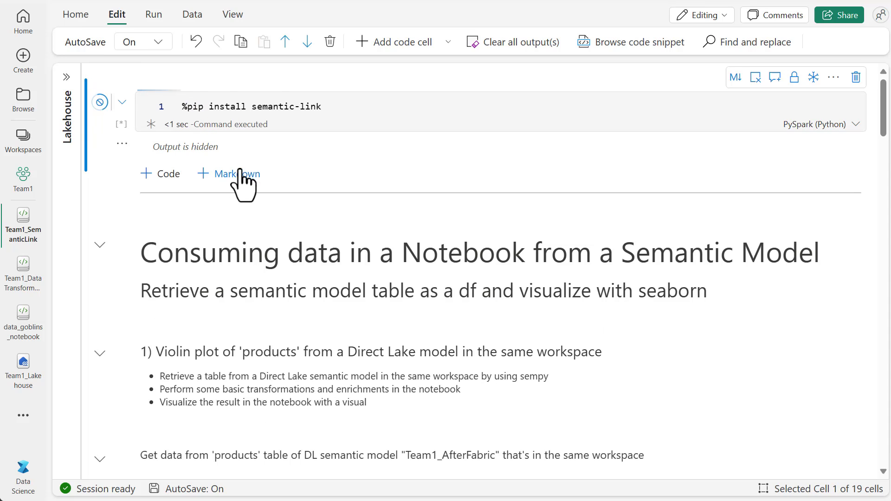
left_click_drag(321, 106, 243, 106)
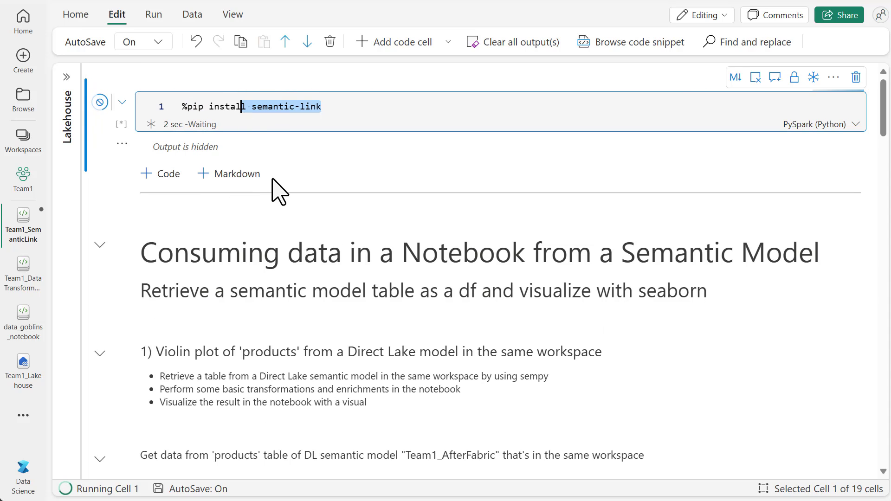
left_click(362, 114)
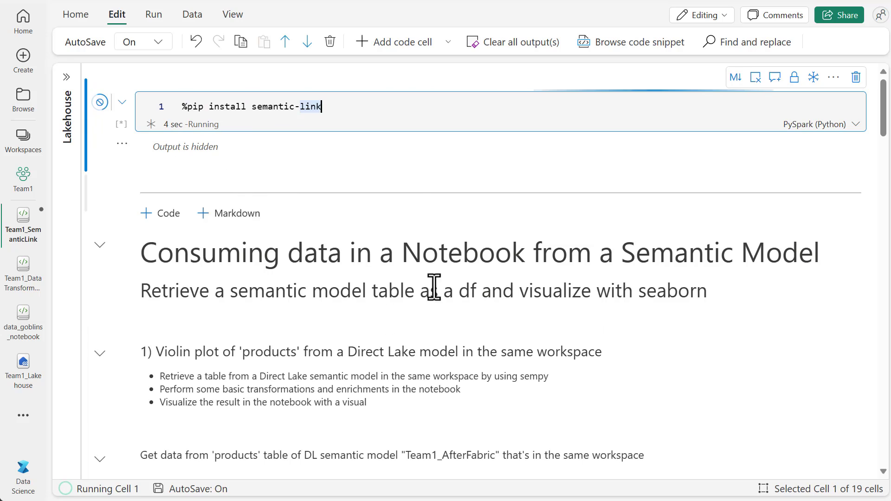
Run the cell that reads the products table from the Team1_AfterFabric semantic model and samples three rows.
scroll(418, 334, "down", 1)
scroll(667, 370, "down", 1)
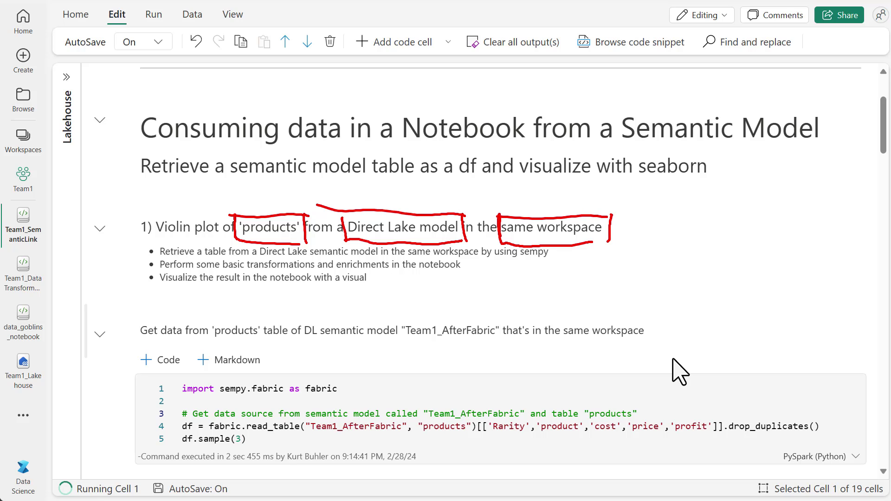
scroll(179, 354, "up", 3)
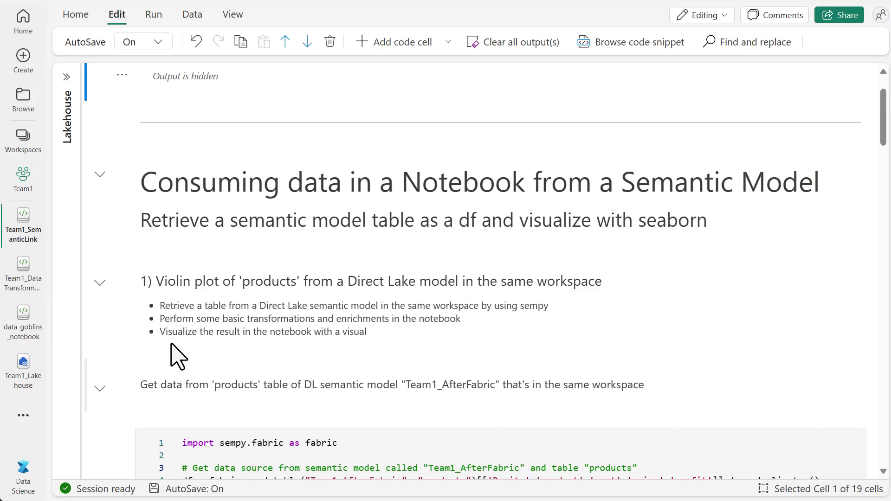
scroll(205, 283, "down", 5)
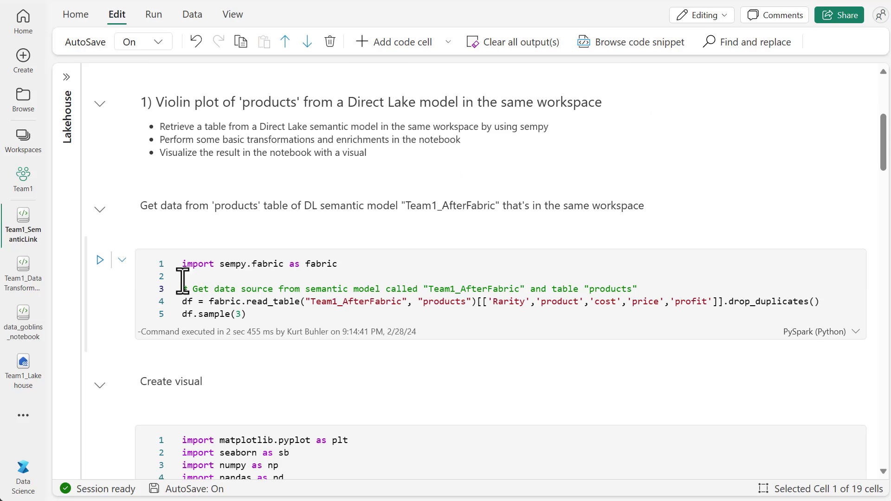
left_click(100, 260)
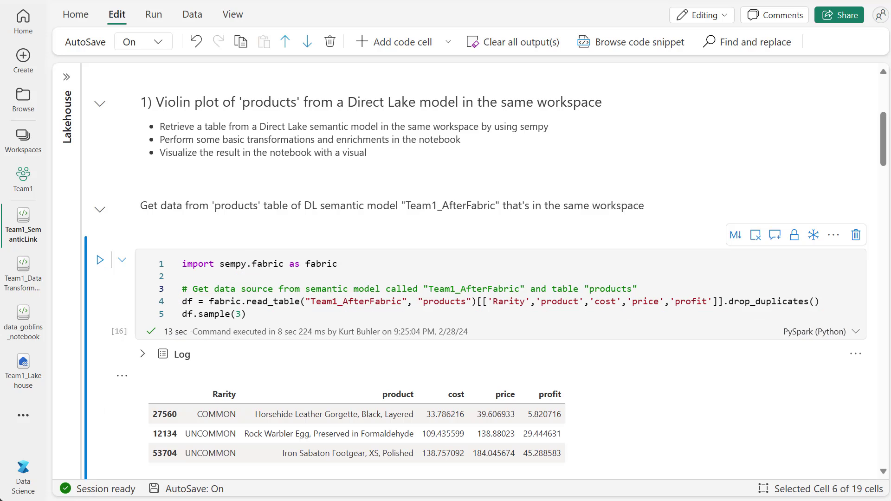
Run the Create visual cell for the products data to plot log price, cost and profit violins by rarity.
scroll(606, 436, "down", 3)
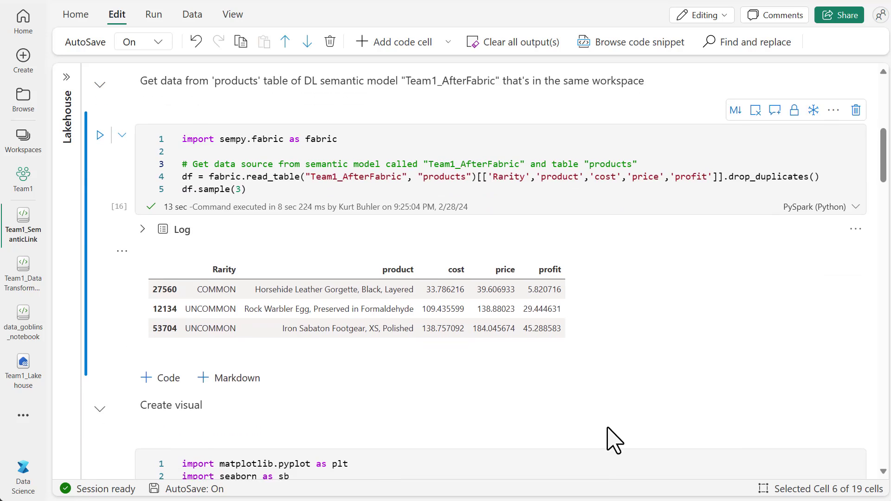
scroll(604, 428, "down", 1)
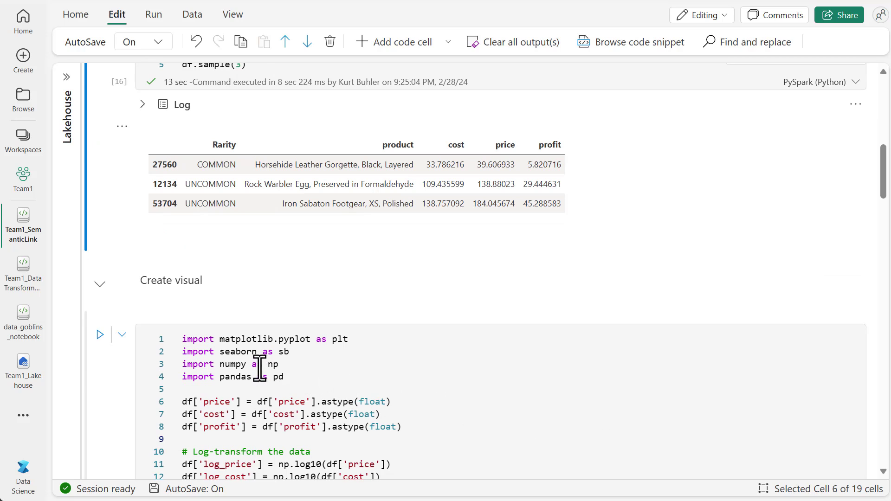
left_click(100, 334)
scroll(292, 338, "down", 10)
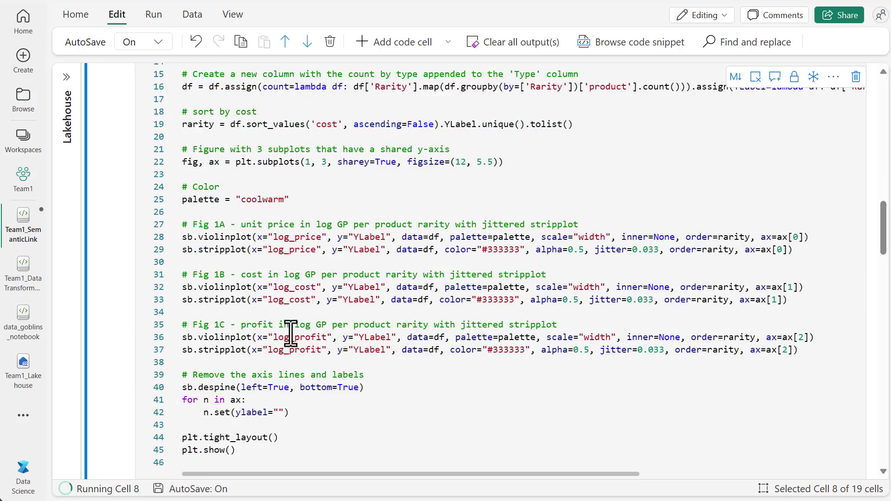
scroll(297, 343, "down", 3)
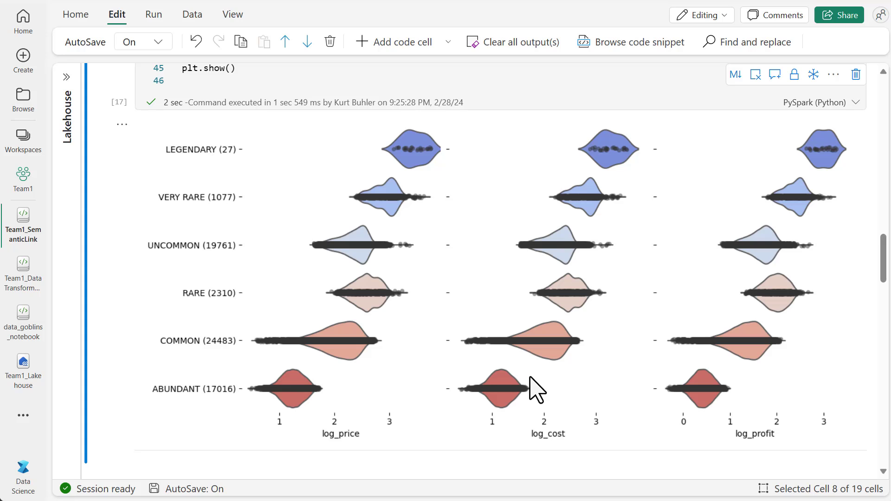
scroll(529, 377, "down", 1)
scroll(534, 390, "up", 1)
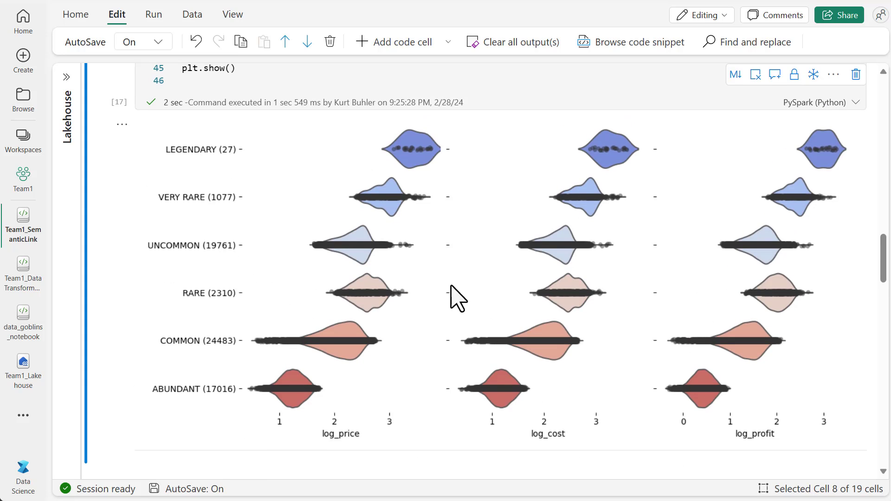
Run the cell that lists the tables of the Data Goblins Dataset in the data-goblins-prod-datasets workspace and look through the list.
scroll(414, 317, "down", 2)
scroll(417, 313, "down", 3)
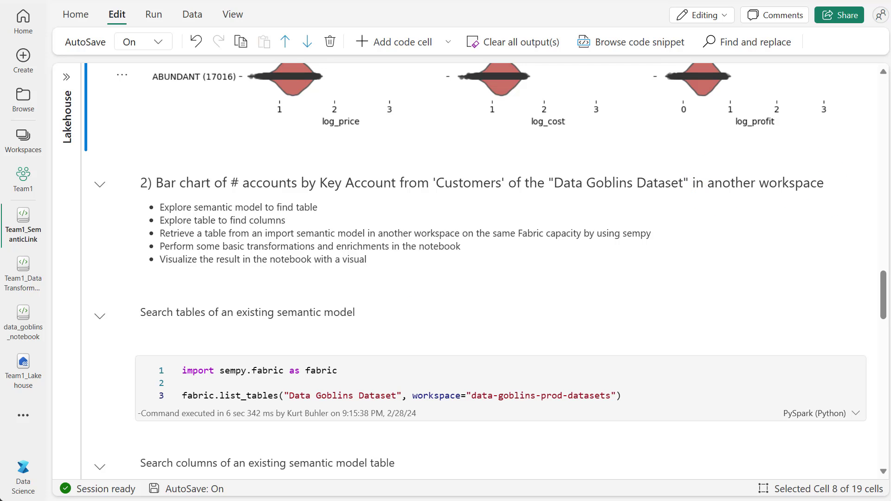
scroll(239, 388, "down", 2)
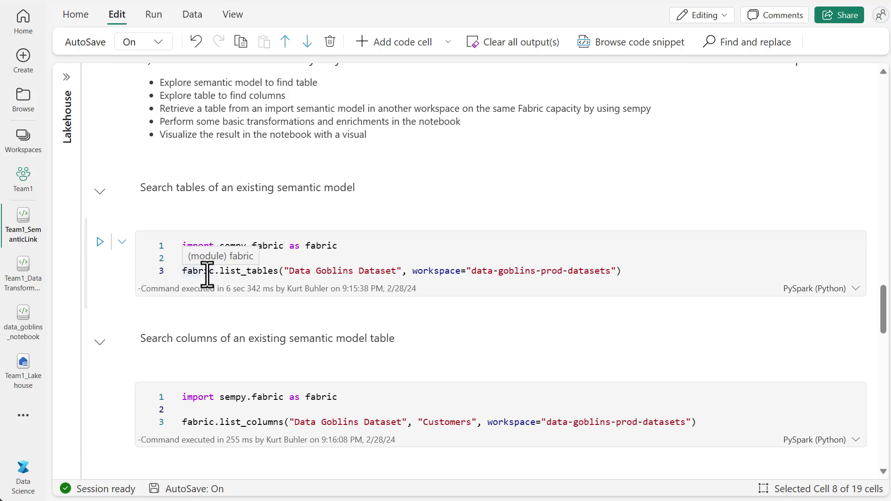
left_click(100, 241)
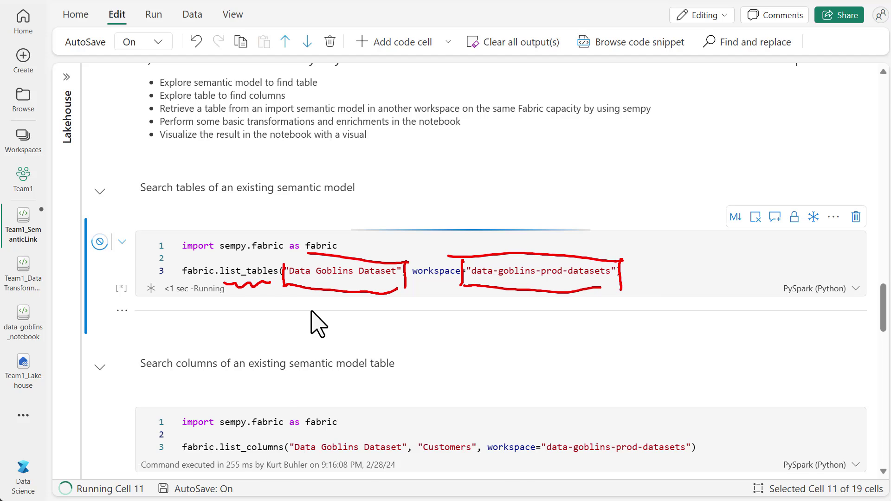
scroll(622, 411, "down", 3)
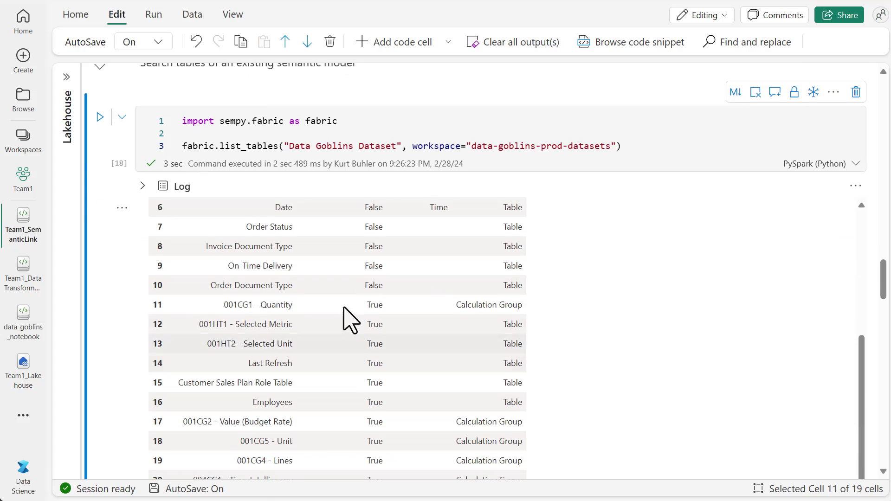
scroll(391, 372, "up", 3)
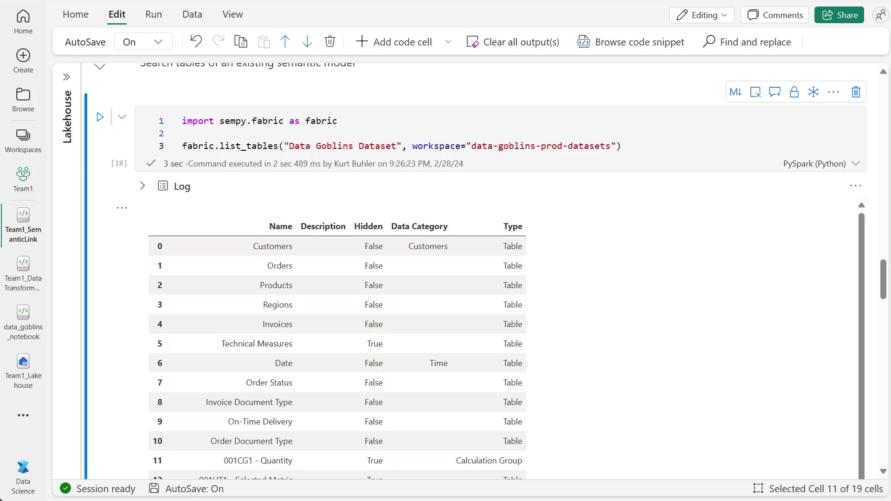
Run the cell that lists the columns of the Customers table in the Data Goblins Dataset and review them.
scroll(533, 277, "down", 3)
scroll(483, 308, "down", 10)
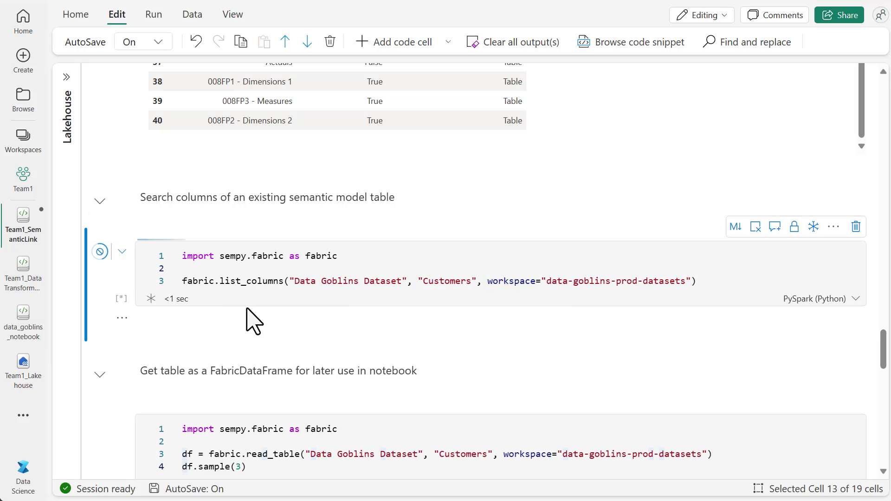
scroll(267, 319, "down", 3)
scroll(279, 332, "down", 2)
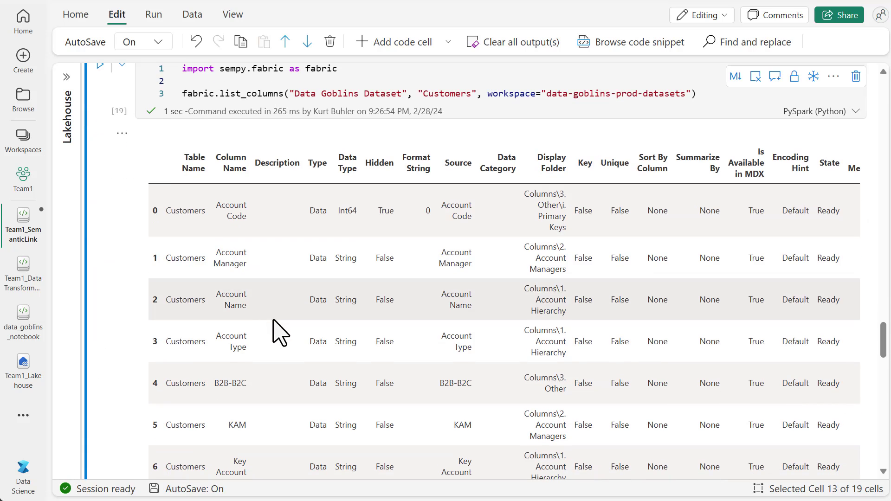
scroll(279, 371, "down", 3)
scroll(359, 392, "up", 1)
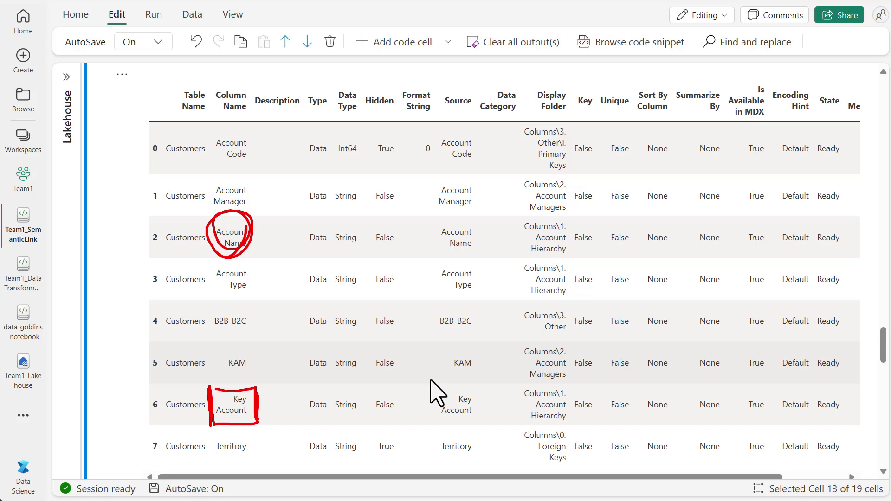
scroll(436, 392, "up", 1)
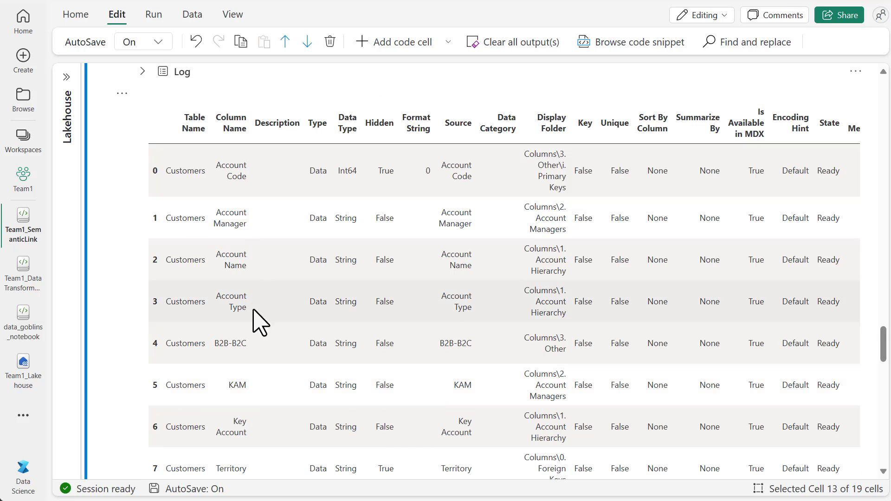
Run the cell that reads the Customers table into a FabricDataFrame and samples three rows.
scroll(258, 320, "down", 10)
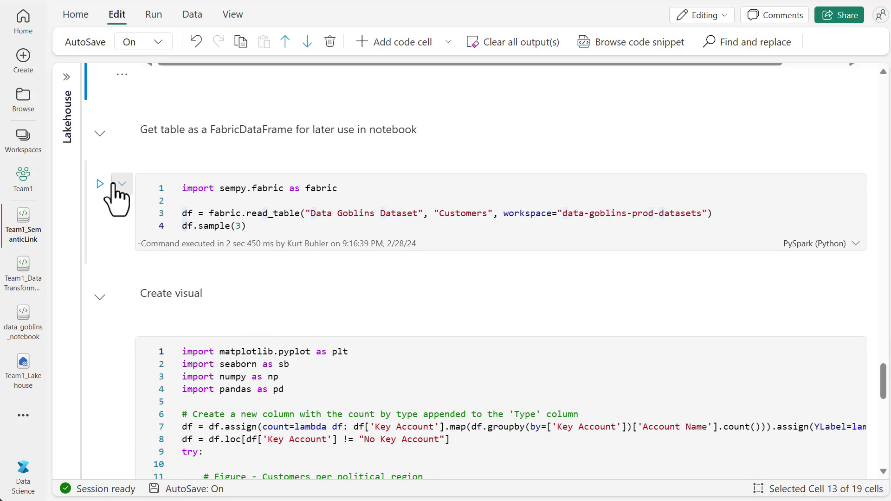
left_click(100, 184)
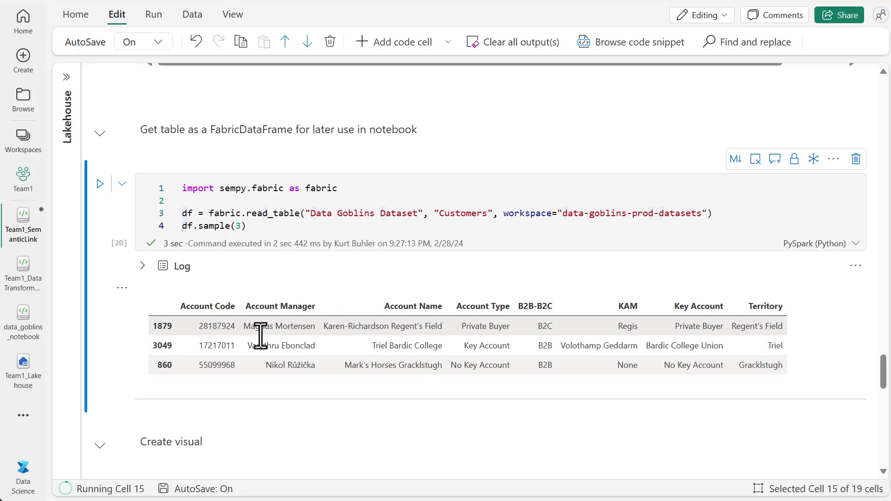
Run the Create visual cell for the Customers data to plot a bar chart of accounts by key account.
scroll(279, 362, "down", 1)
scroll(281, 359, "down", 3)
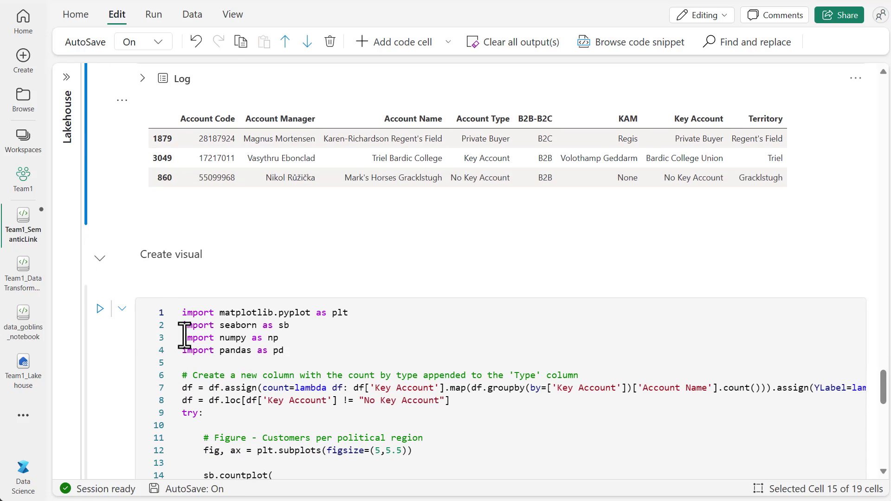
left_click(102, 309)
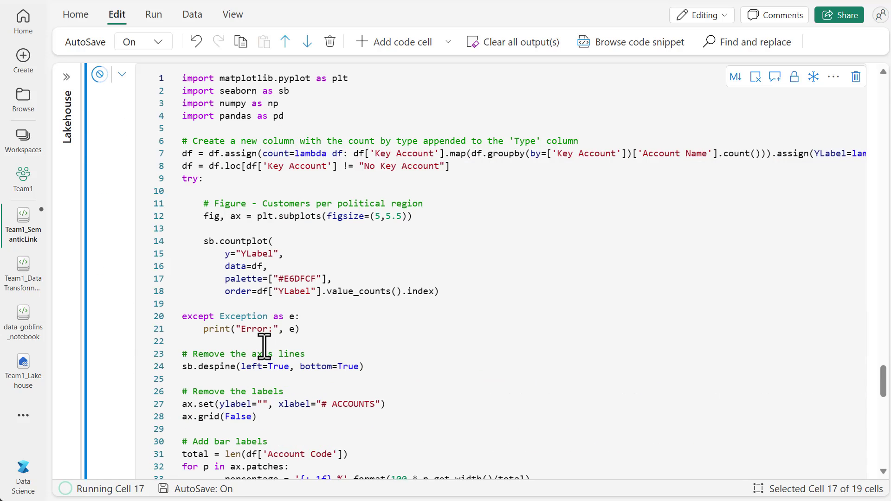
scroll(266, 346, "down", 10)
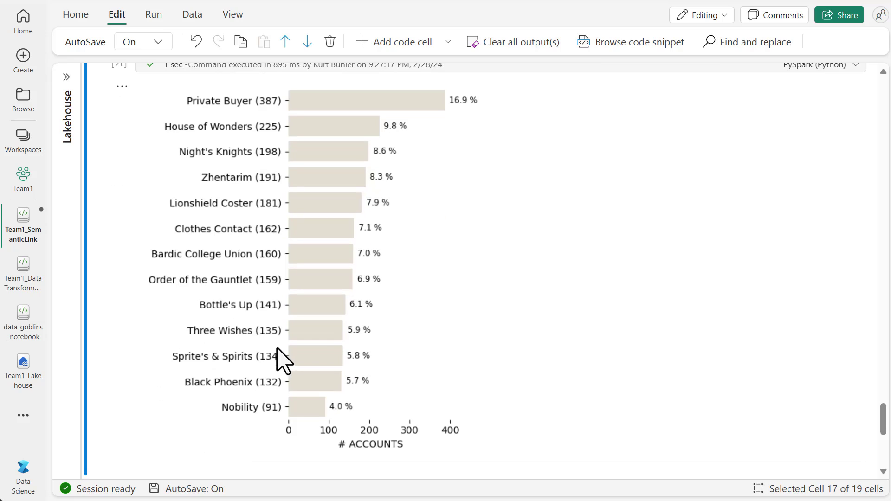
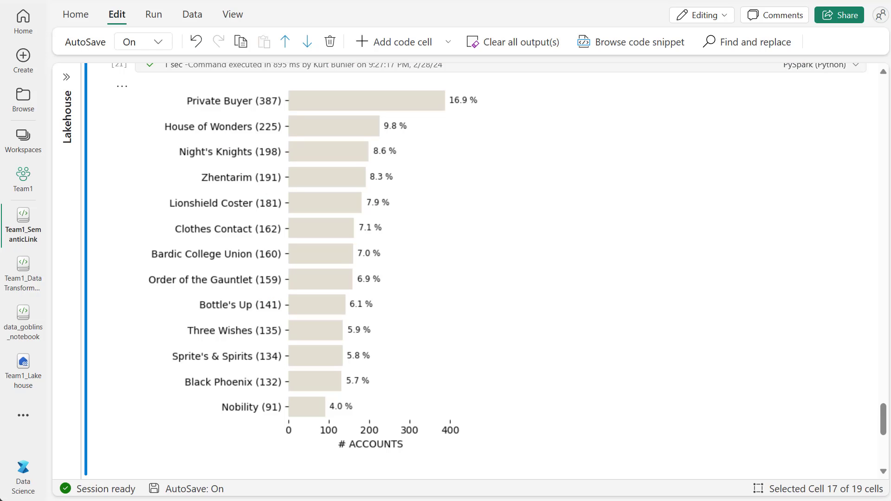
Switch to the Team1 data transformation notebook and examine its lakehouse files, tables and the code that reads the input file.
left_click(8, 284)
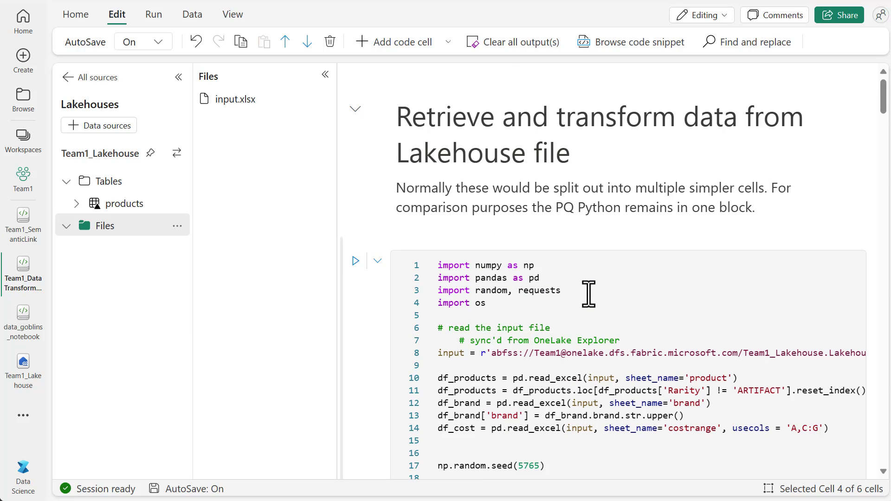
scroll(588, 293, "down", 1)
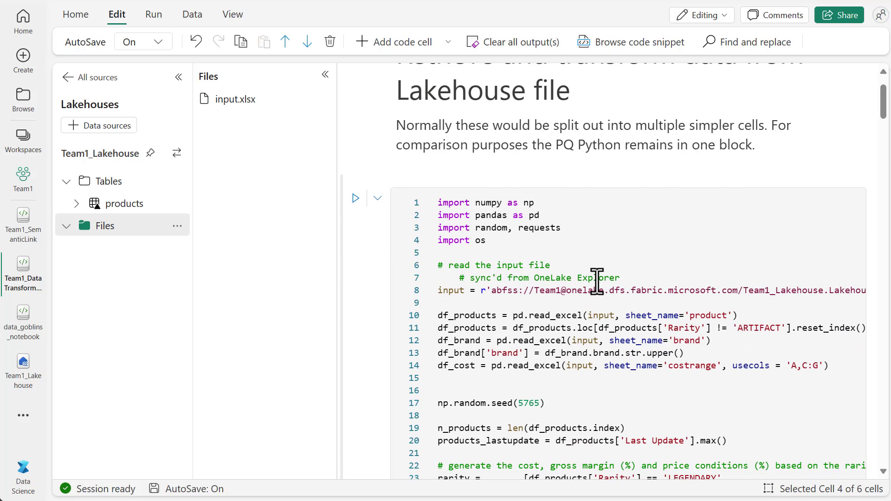
scroll(598, 282, "up", 1)
scroll(598, 278, "down", 1)
scroll(599, 278, "up", 1)
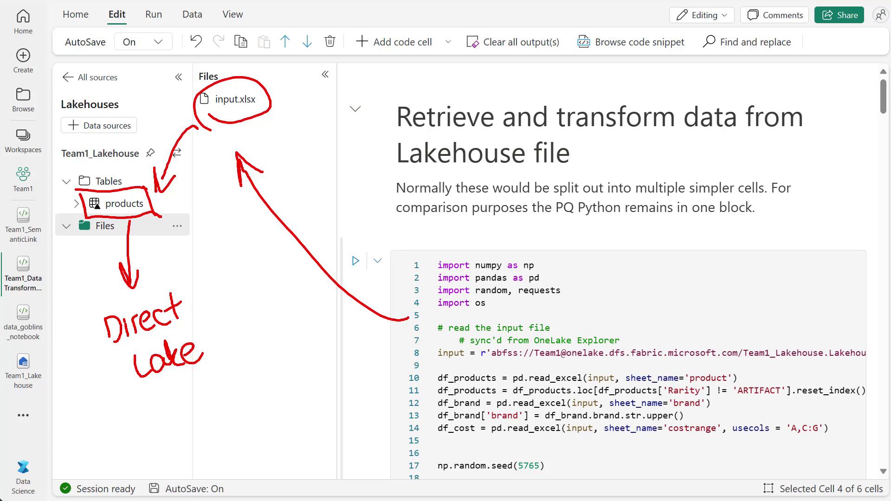
key("Escape")
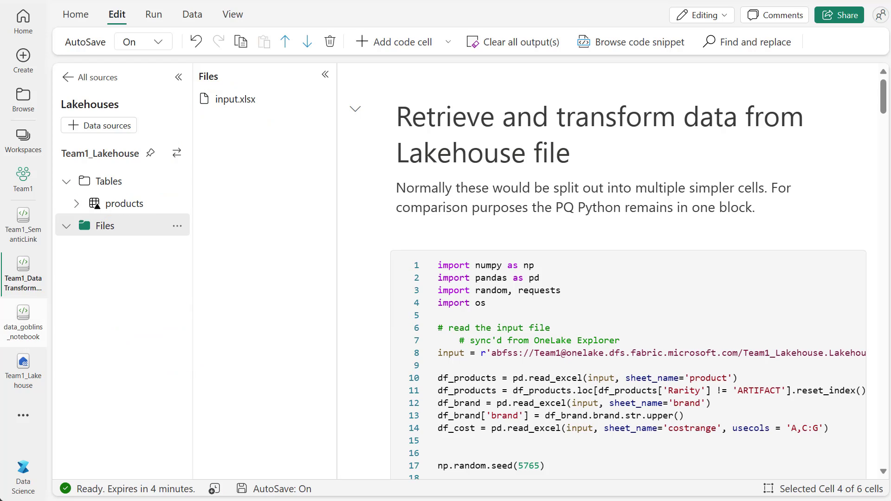